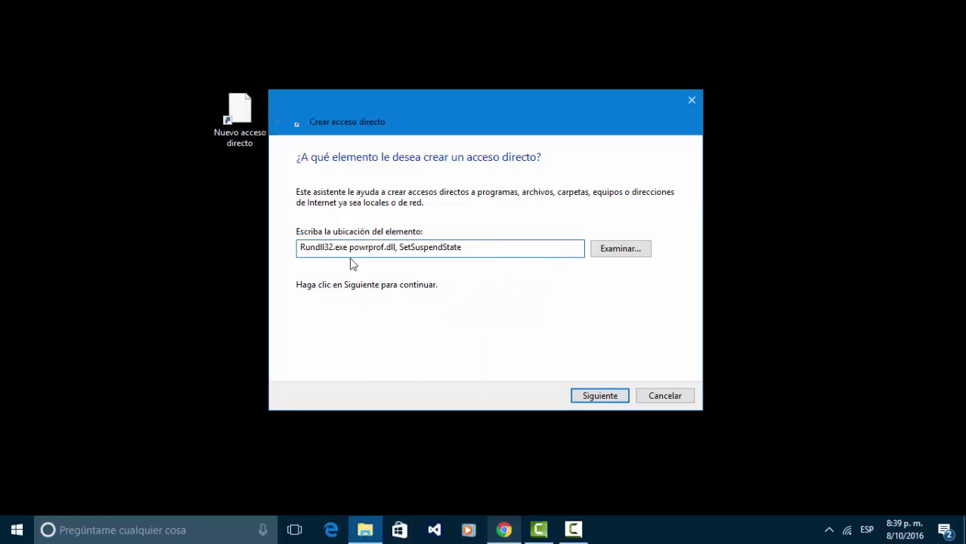
Accept the shortcut's target, name the shortcut "Suspender" and finish creating it.
left_click(597, 396)
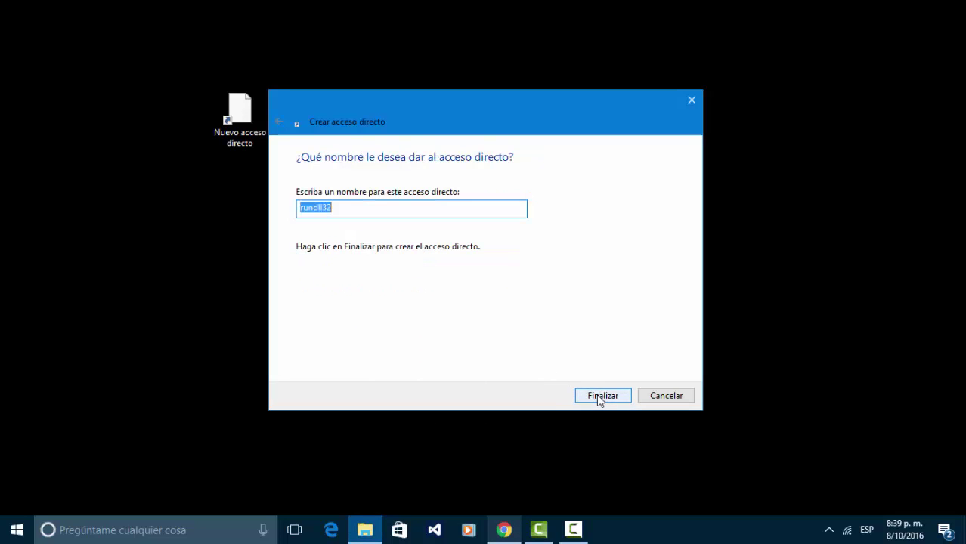
key("BackSpace")
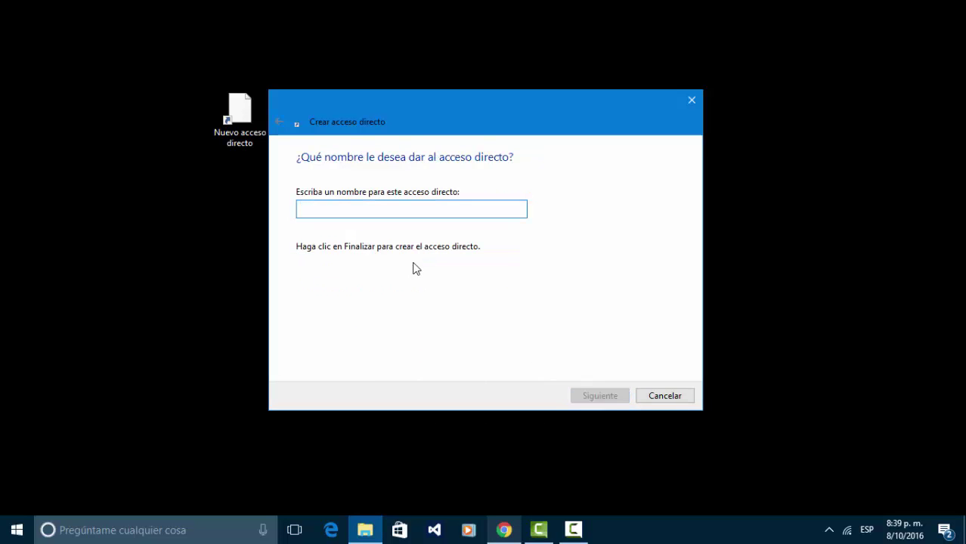
type("Suspender")
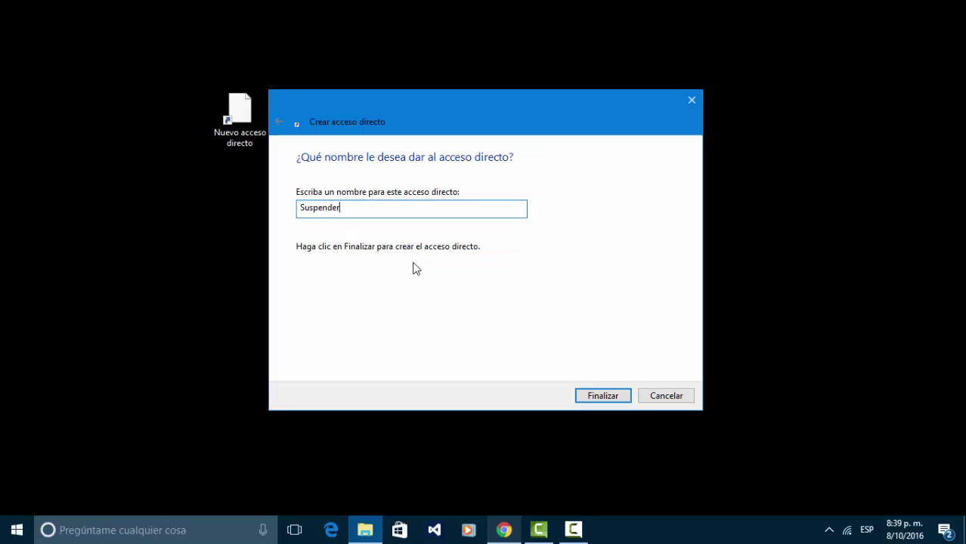
left_click(580, 399)
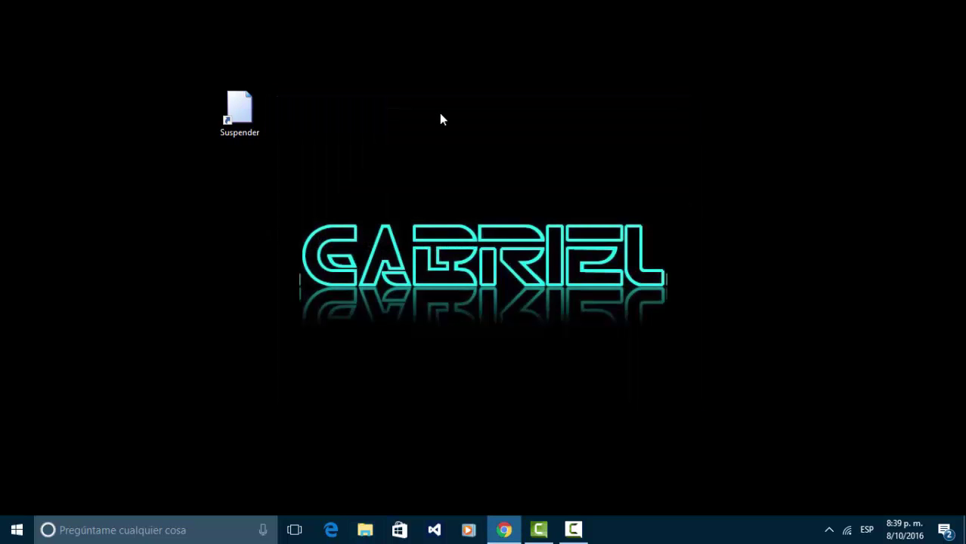
Create a desktop shortcut to shutdown.exe /h and name it "Hibernar".
right_click(439, 113)
mouse_move(561, 258)
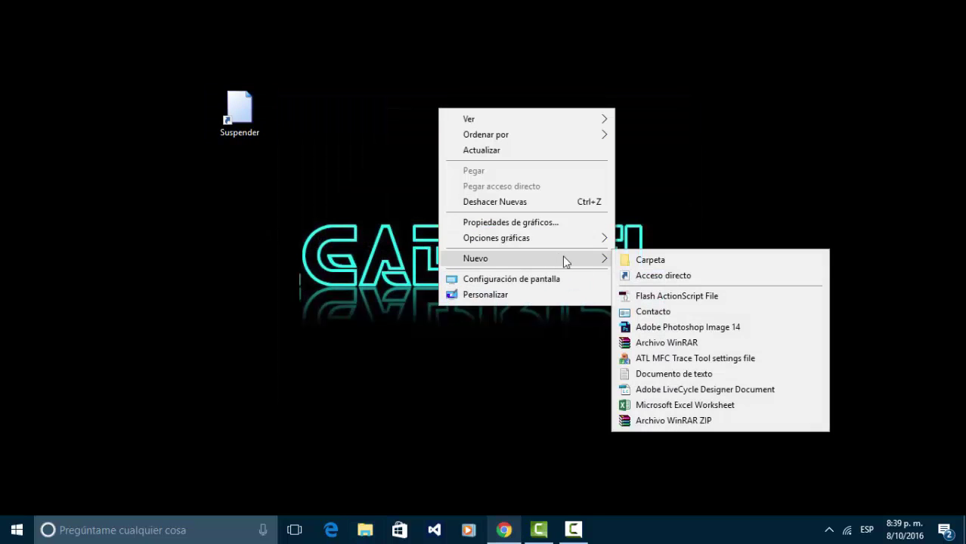
left_click(636, 274)
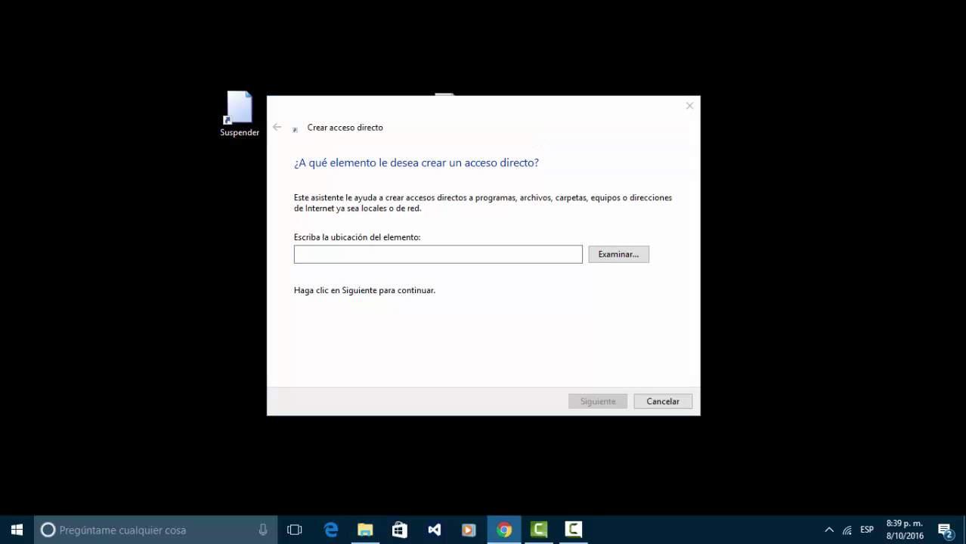
left_click(401, 254)
right_click(401, 254)
left_click(432, 318)
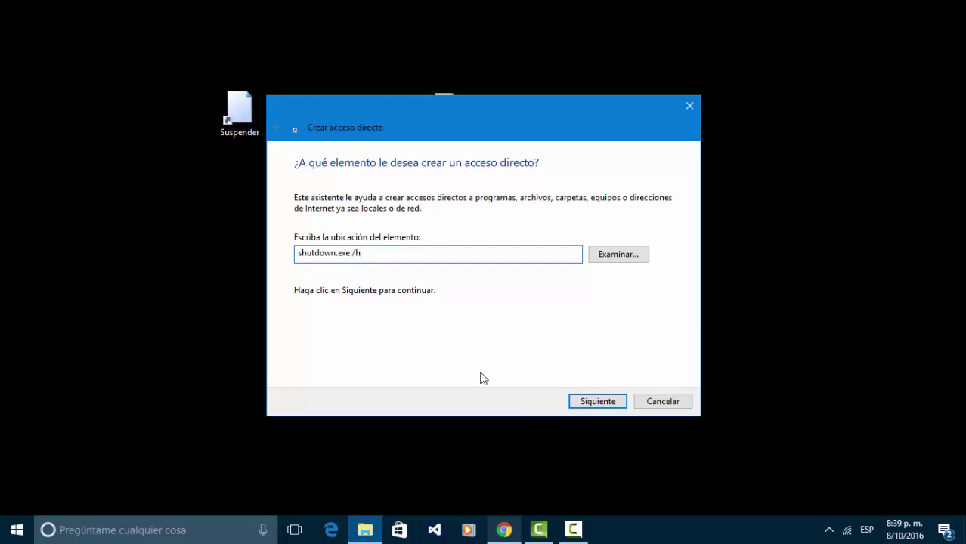
left_click(595, 401)
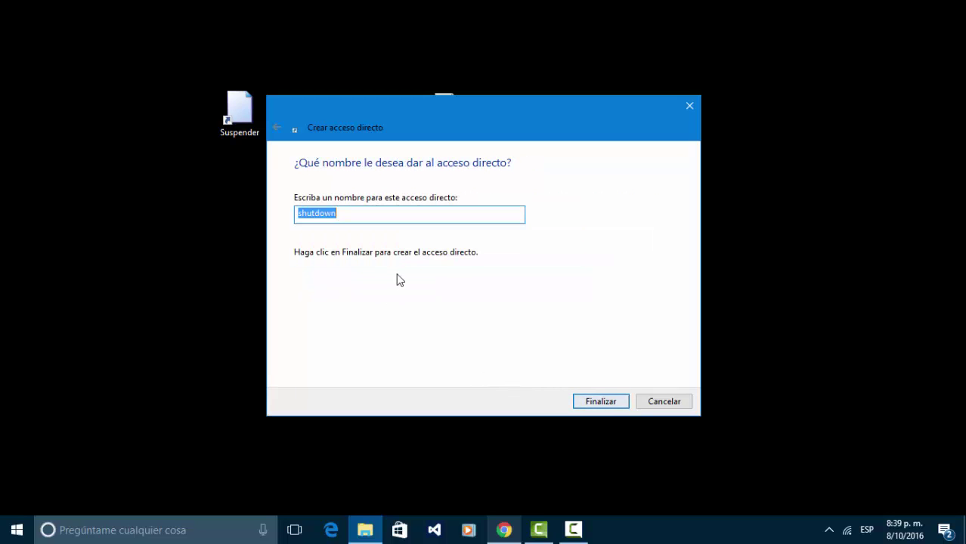
type("Hin")
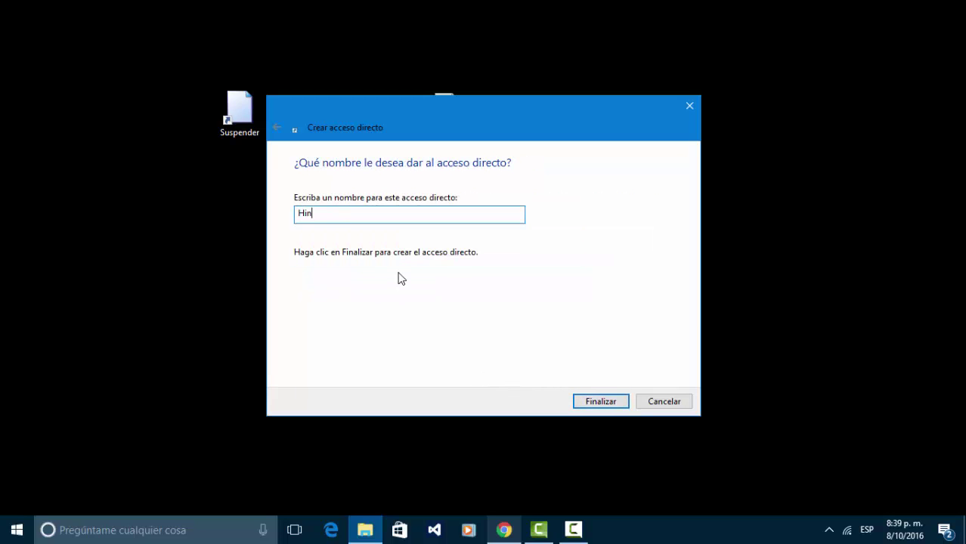
type("ber")
key("BackSpace")
left_click(612, 403)
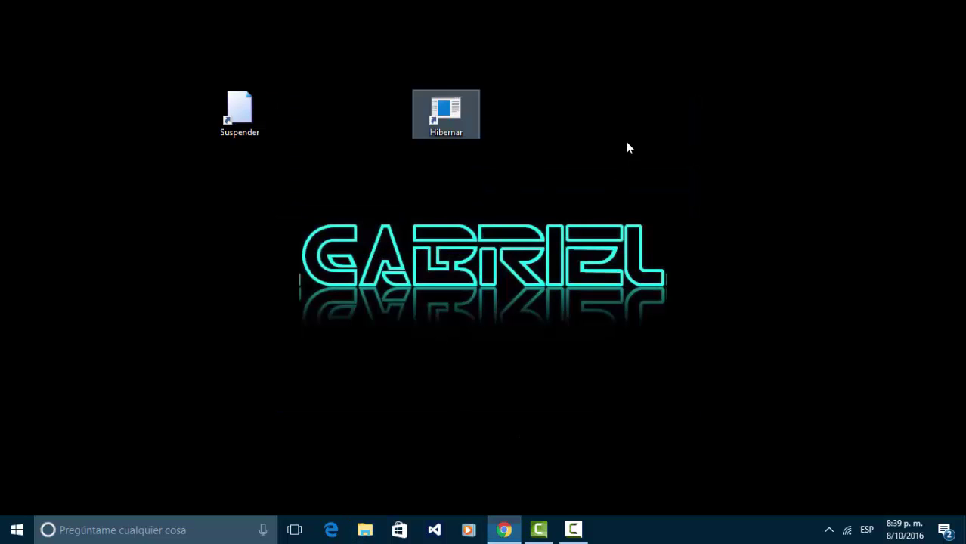
Create a desktop shortcut to shutdown.exe -s -t 00 and name it "Apagar".
right_click(624, 141)
mouse_move(693, 293)
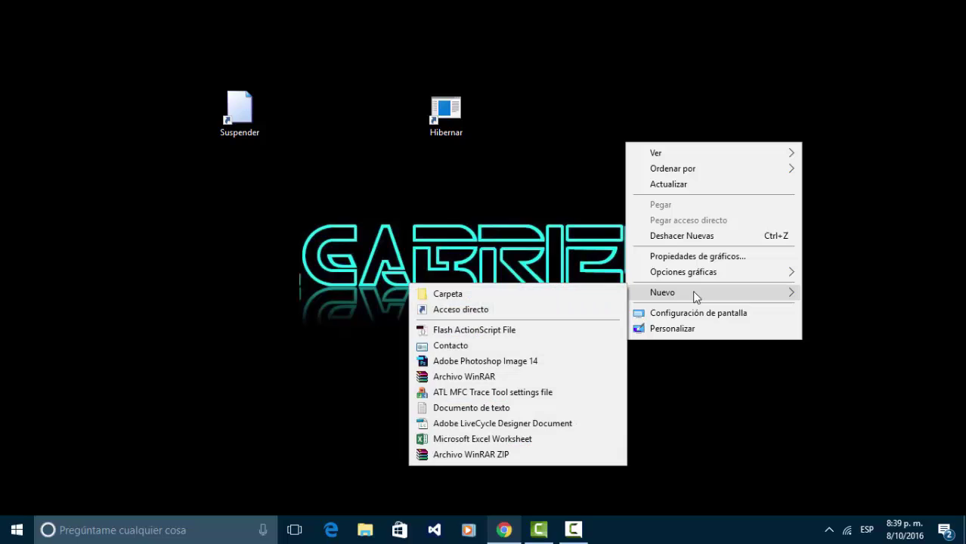
left_click(512, 311)
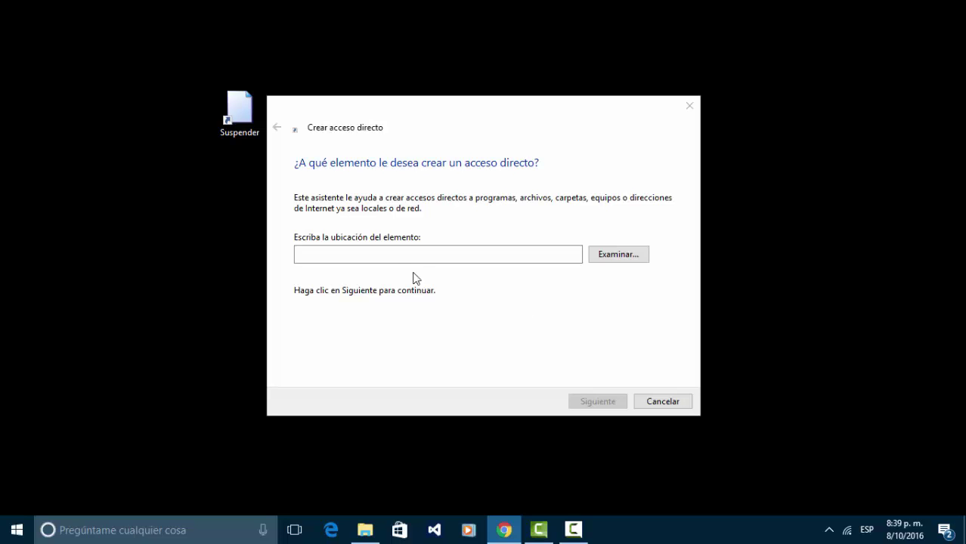
left_click(374, 254)
type("shutdown.exe -s -t 00")
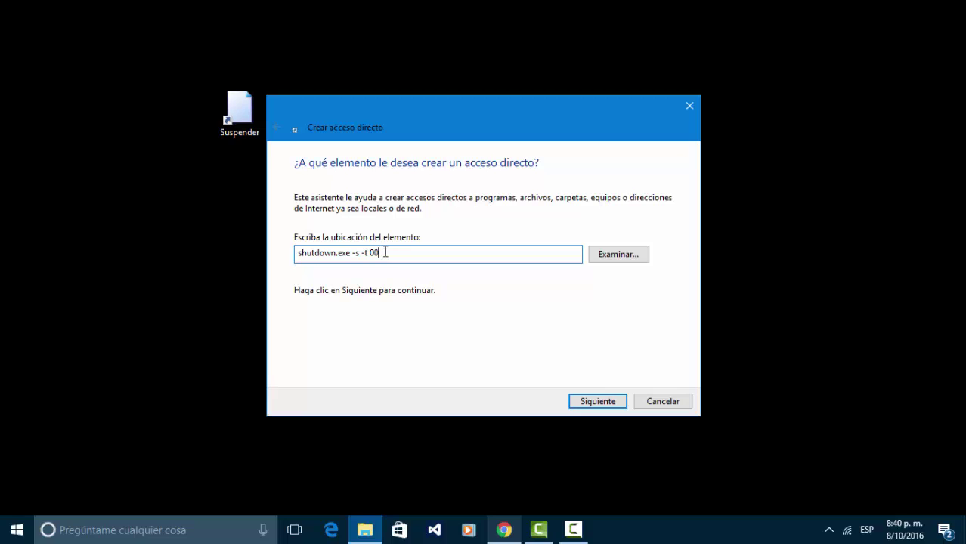
left_click(597, 402)
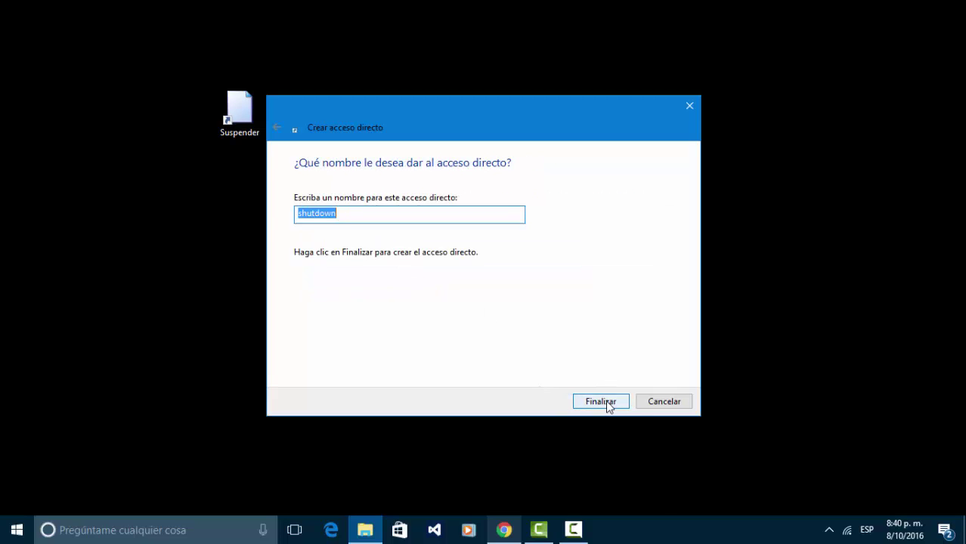
type("Apagar")
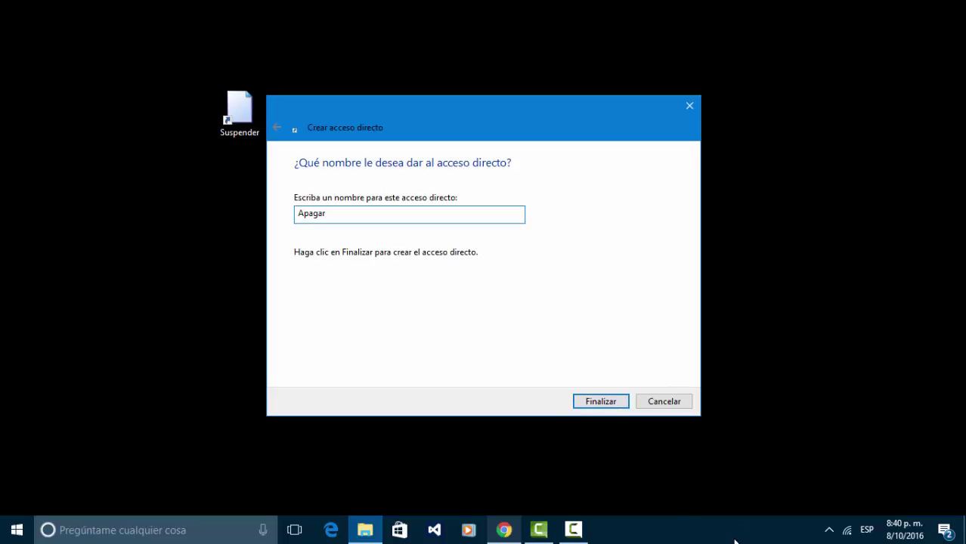
left_click(604, 405)
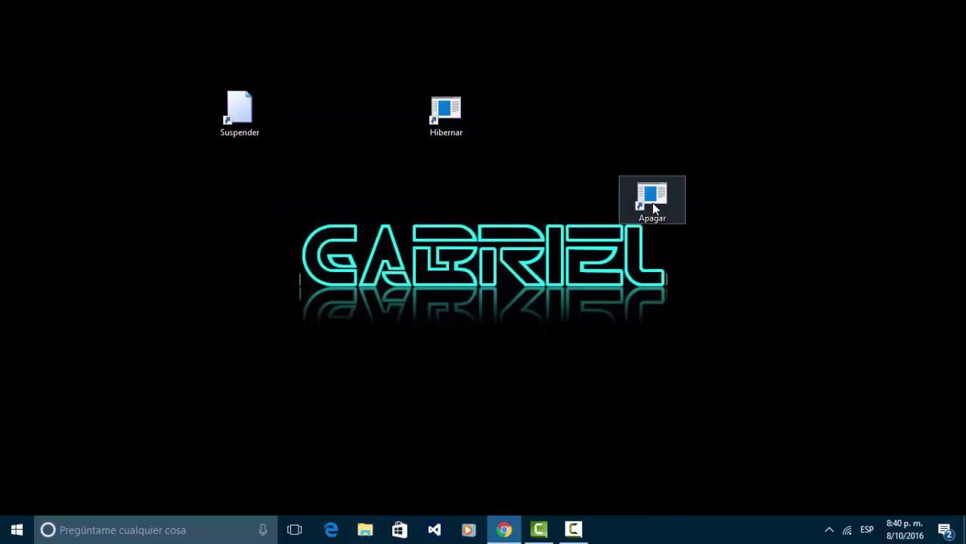
Arrange the desktop shortcuts in one row, with Suspender and Apagar on either side of Hibernar.
left_click_drag(651, 203, 517, 123)
left_click_drag(239, 134, 374, 117)
left_click(435, 274)
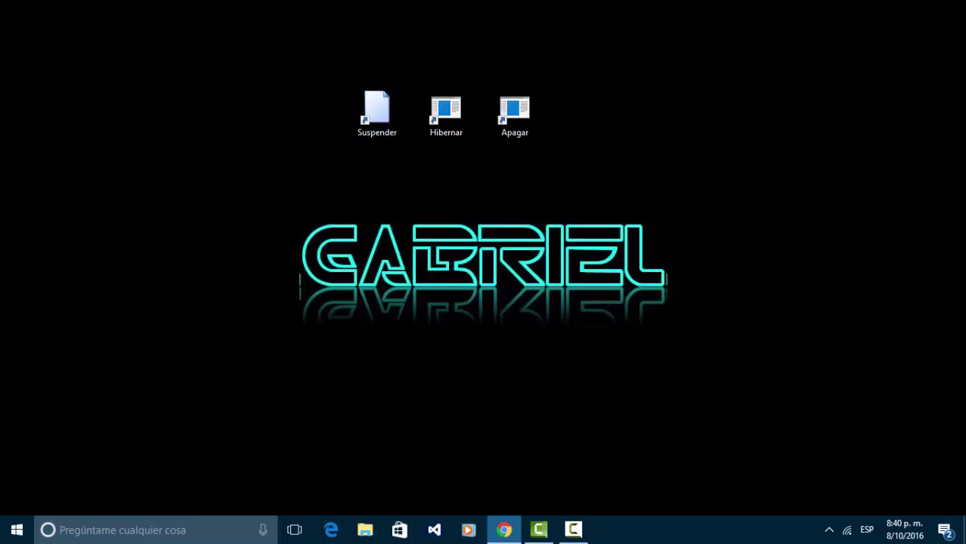
Create a desktop shortcut to shutdown.exe -r -t 00 named "Reiniciar" and place it in the row beside Apagar.
right_click(199, 224)
mouse_move(333, 373)
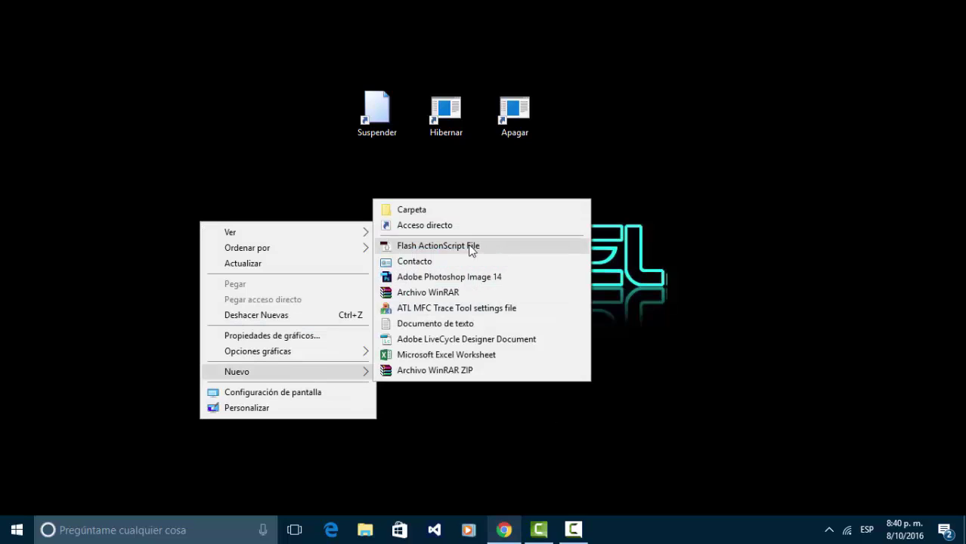
left_click(470, 226)
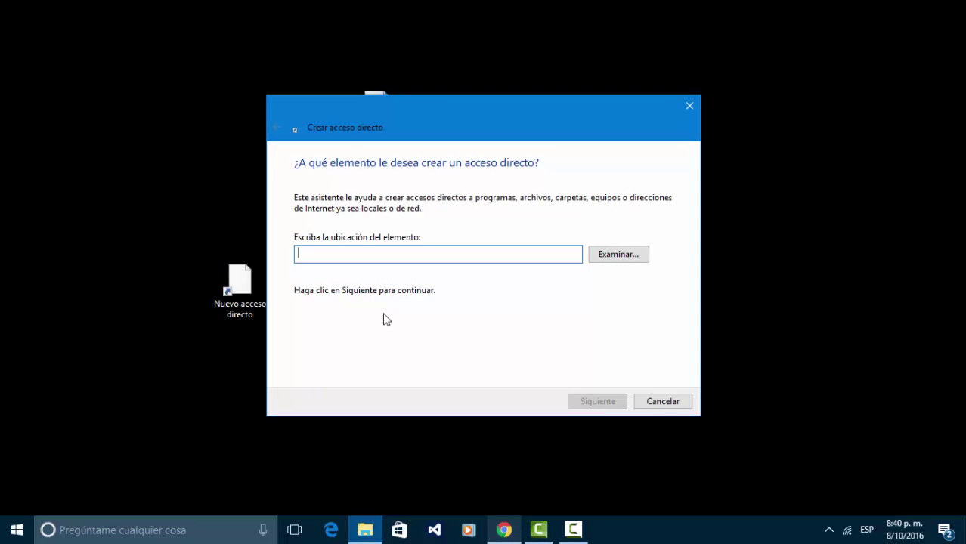
type("shutdown.exe -r -t 00")
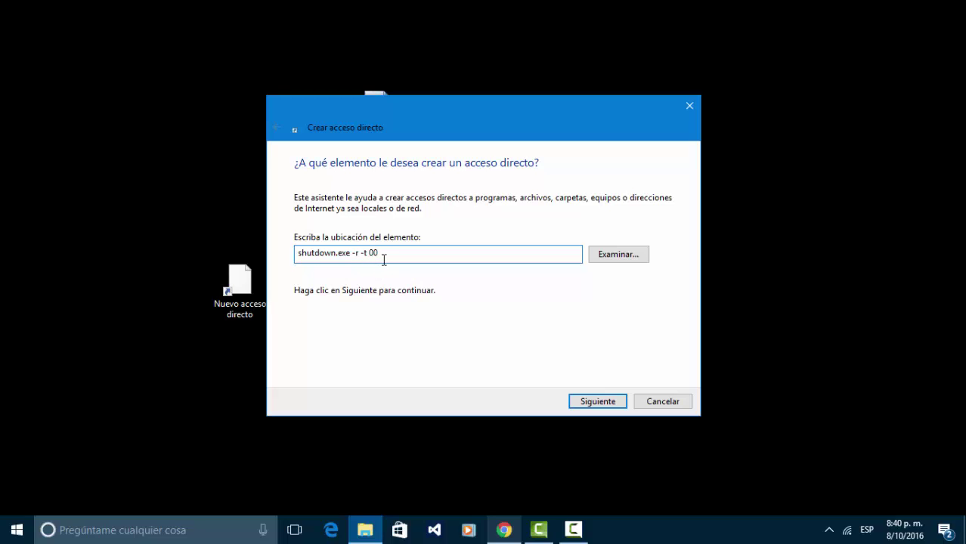
left_click(588, 405)
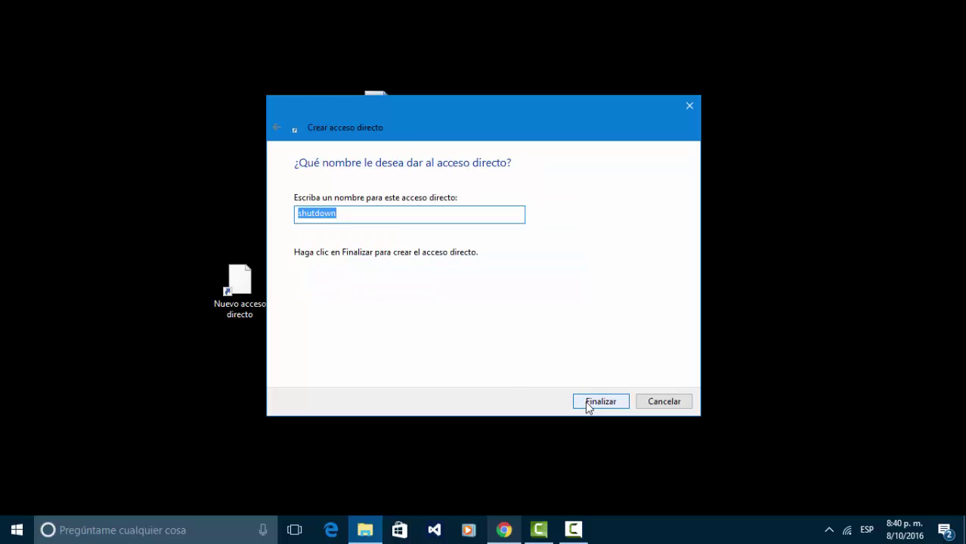
type("Reiniciar")
left_click(603, 405)
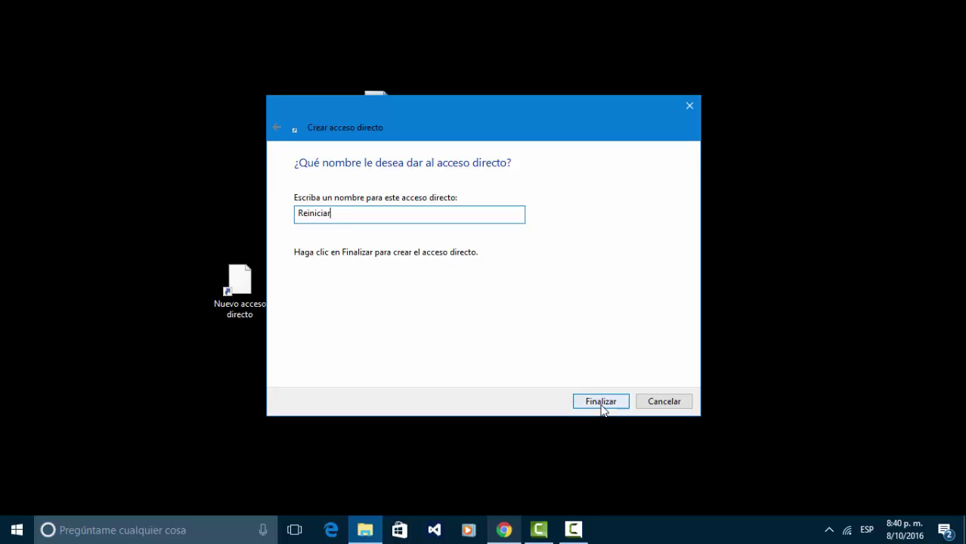
left_click_drag(246, 282, 588, 114)
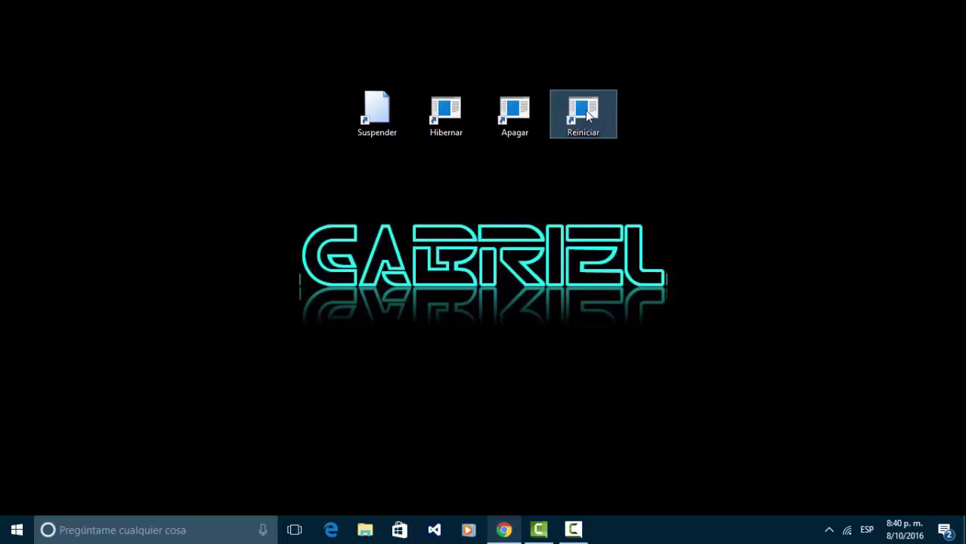
Change the Reiniciar shortcut's icon to the red power symbol from the shell32 icon list.
right_click(587, 113)
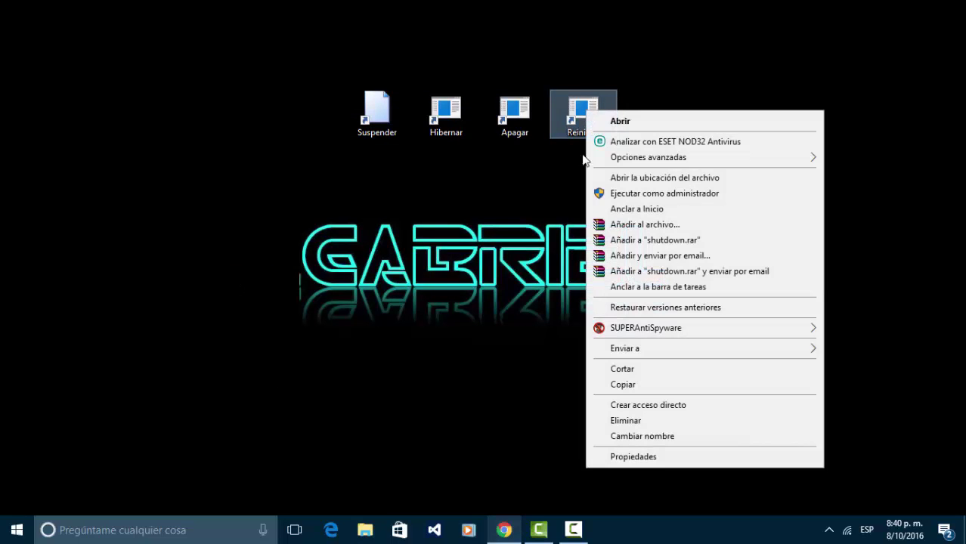
left_click(616, 454)
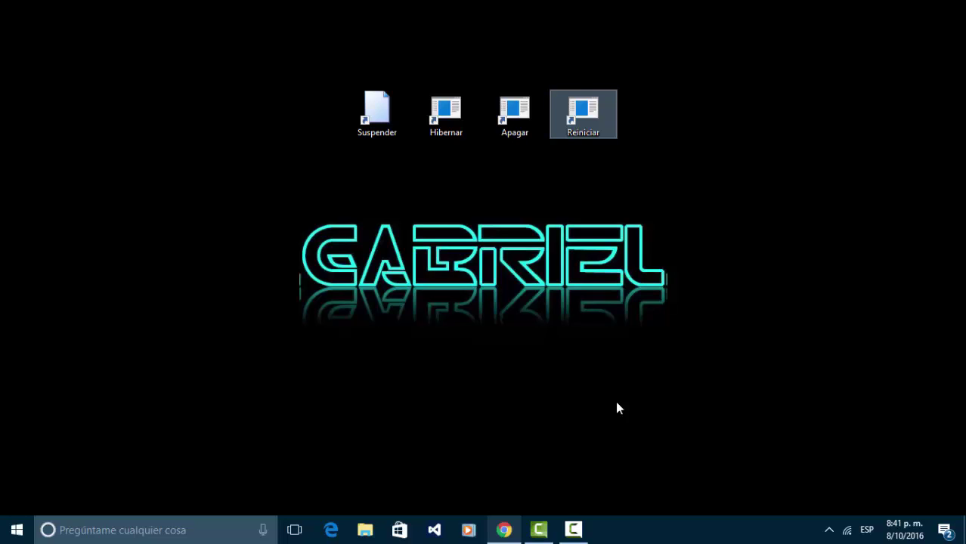
right_click(586, 113)
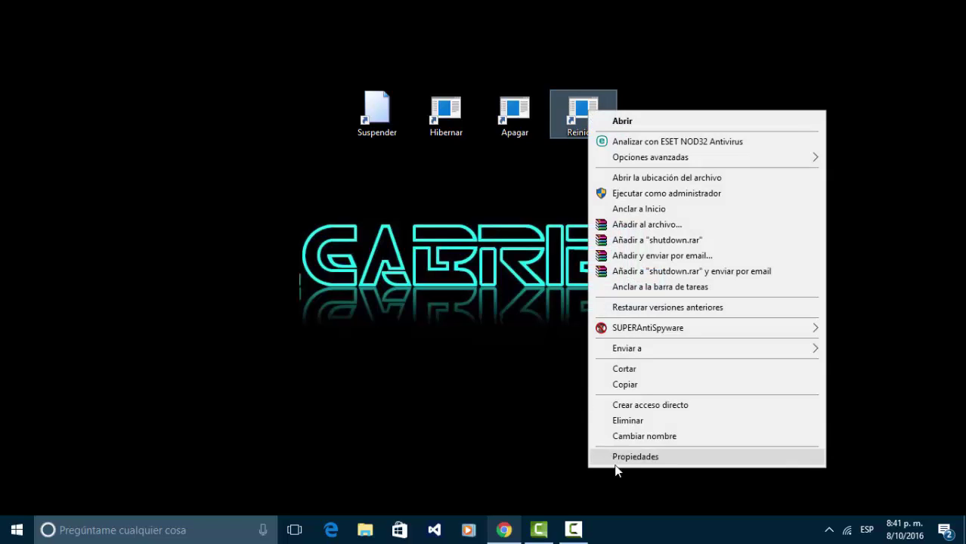
left_click(632, 458)
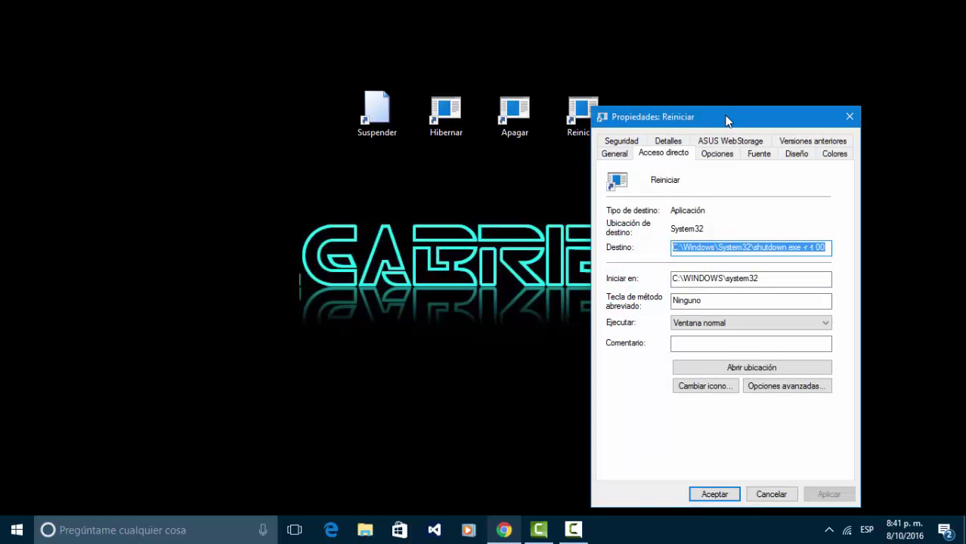
left_click_drag(726, 121, 201, 91)
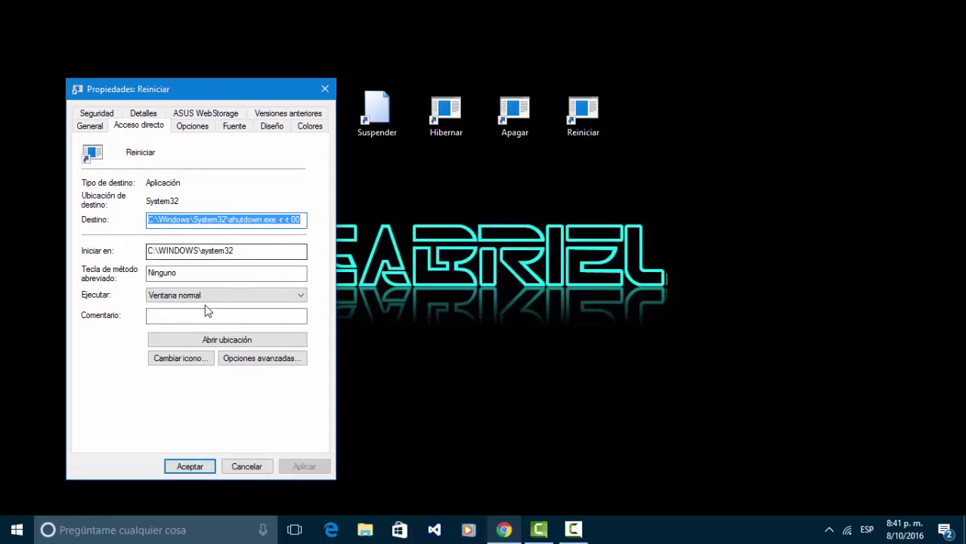
left_click(171, 363)
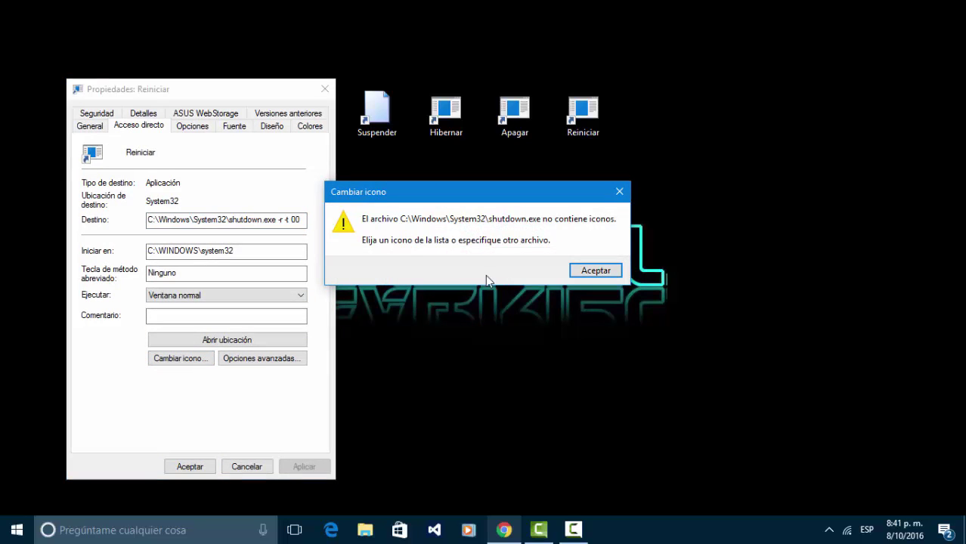
left_click(595, 271)
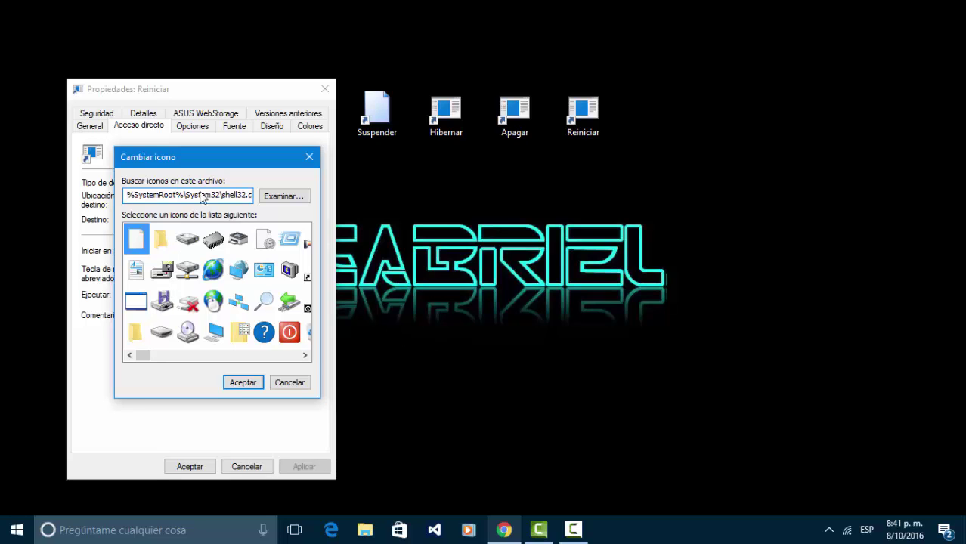
left_click(290, 332)
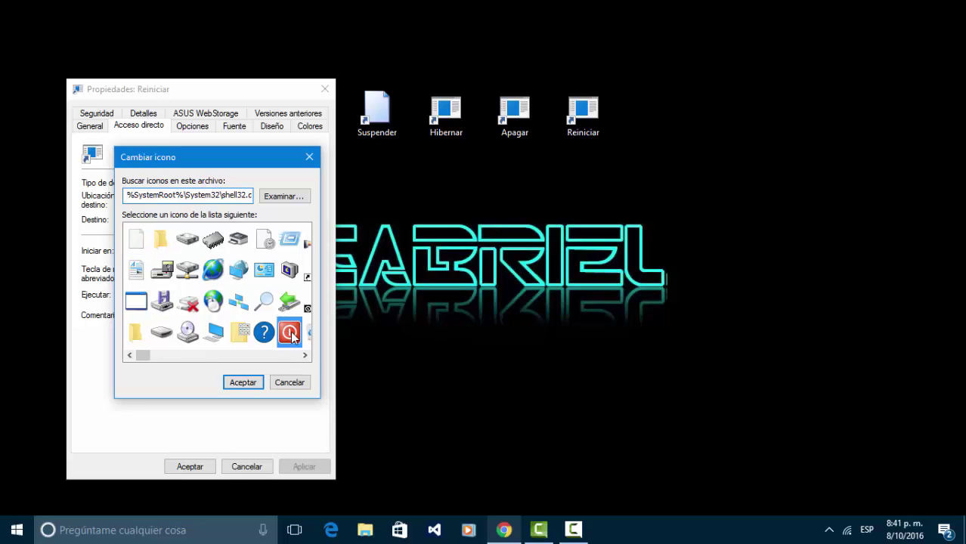
left_click(242, 383)
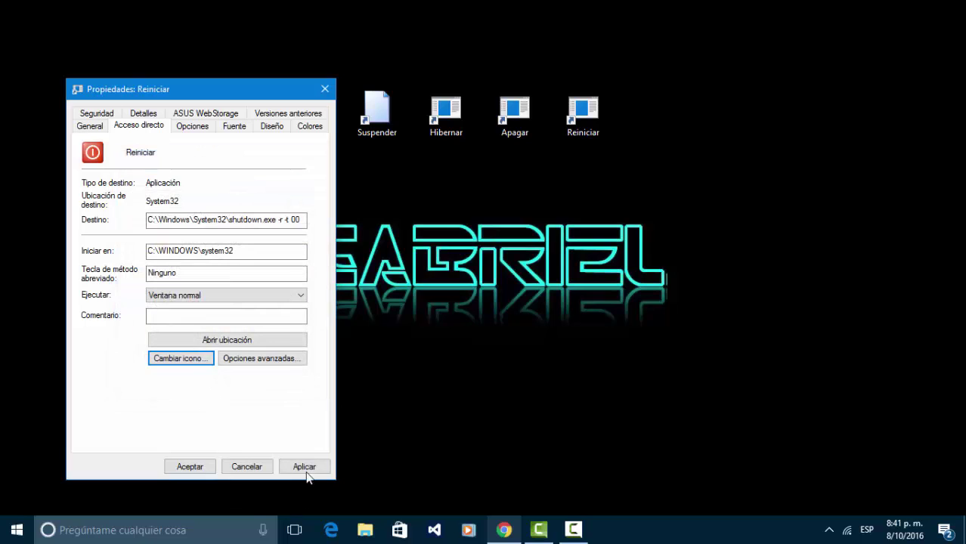
left_click(197, 466)
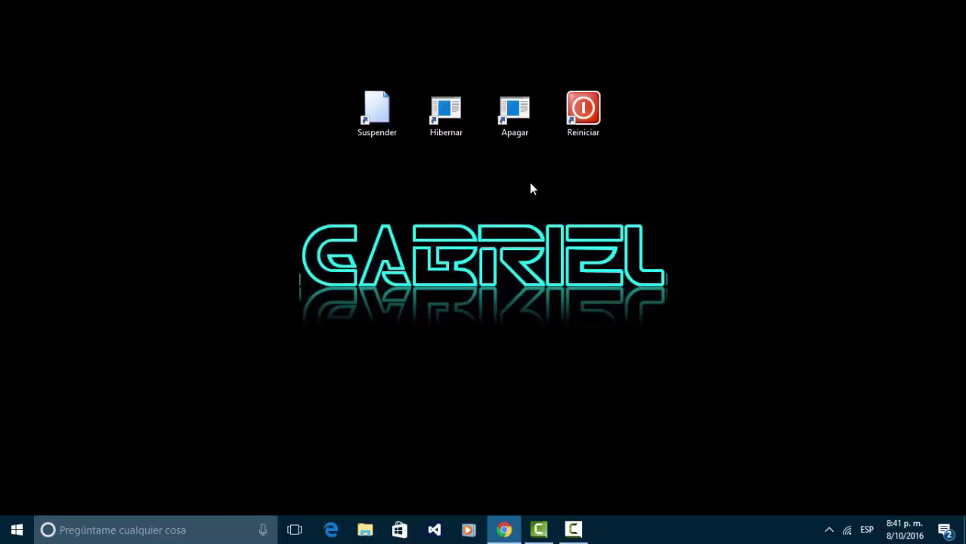
Change the Apagar shortcut's icon to the red power symbol from the shell32 icon list.
right_click(511, 115)
left_click(551, 465)
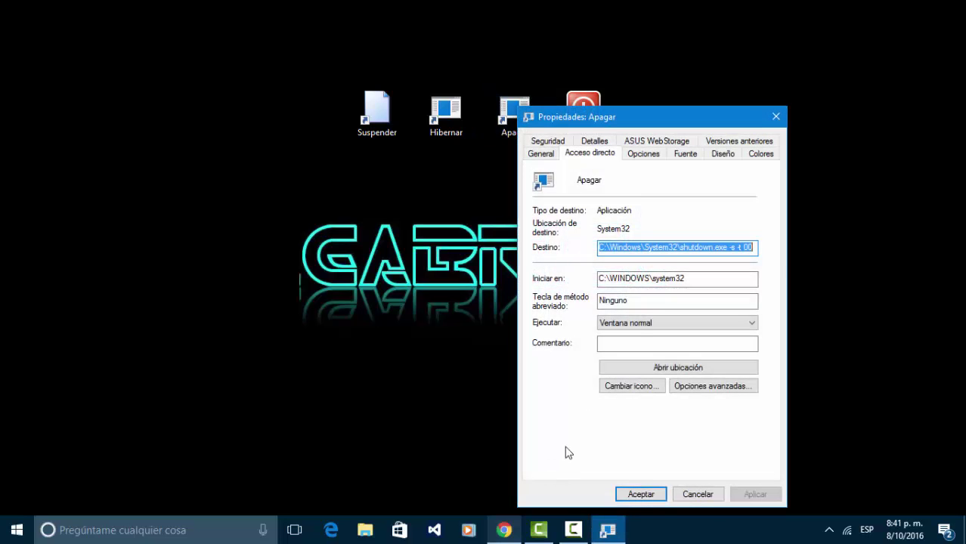
left_click(634, 387)
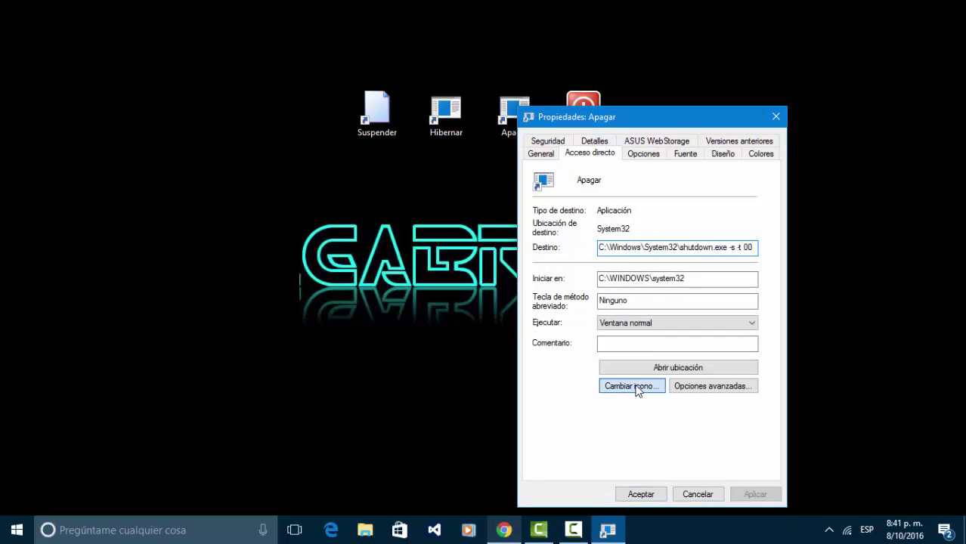
left_click(587, 277)
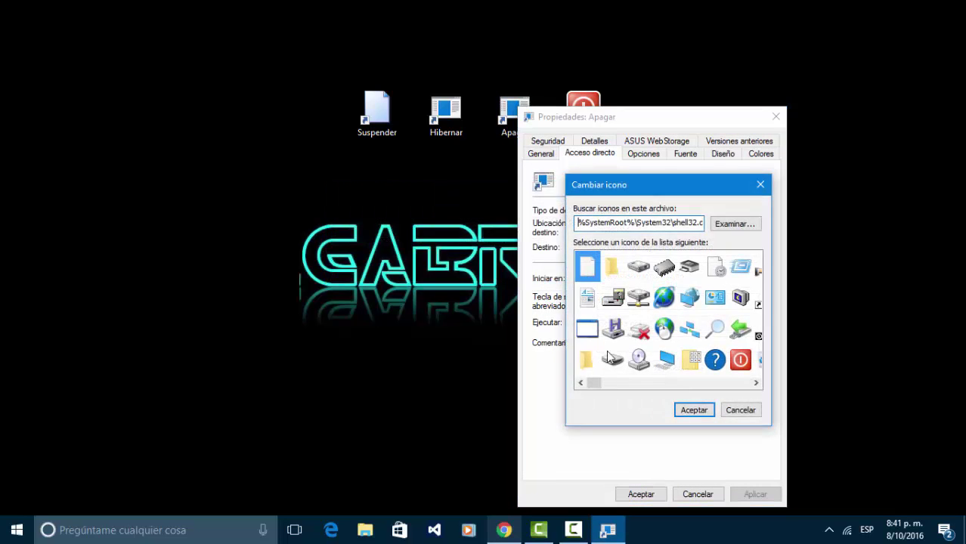
mouse_move(587, 383)
left_mouse_down()
mouse_move(618, 382)
mouse_move(599, 389)
left_mouse_up()
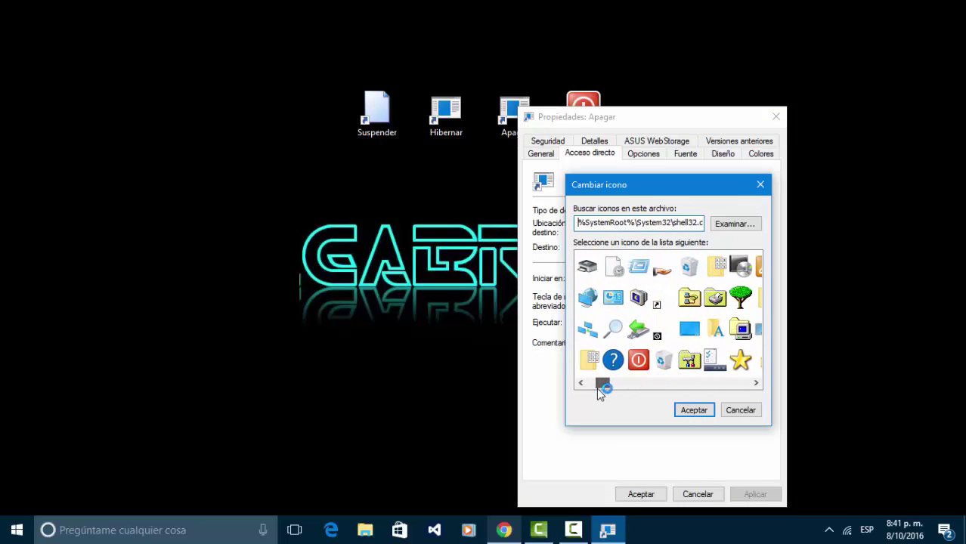
left_click(638, 360)
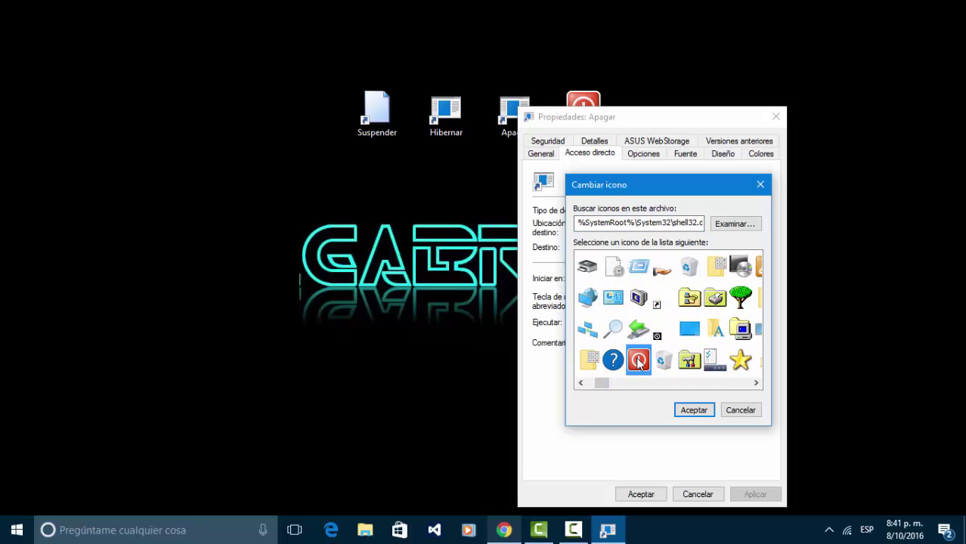
left_click(693, 410)
left_click(648, 495)
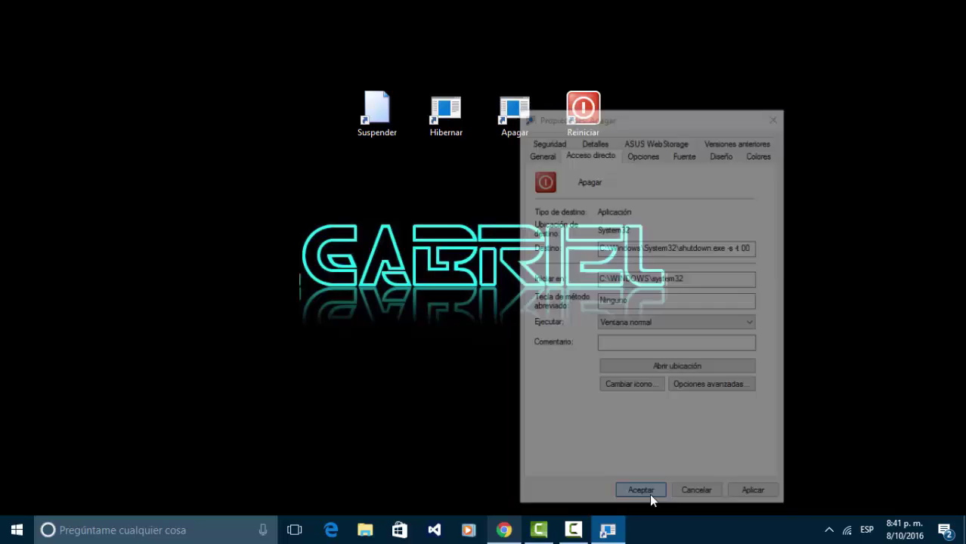
Change the Hibernar shortcut's icon to the golden key symbol from the shell32 icon list.
right_click(446, 113)
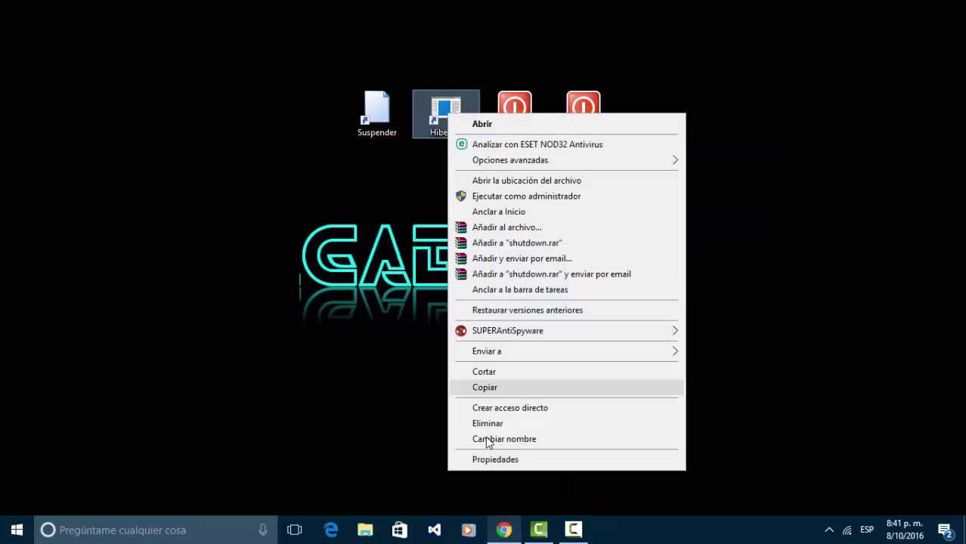
left_click(515, 460)
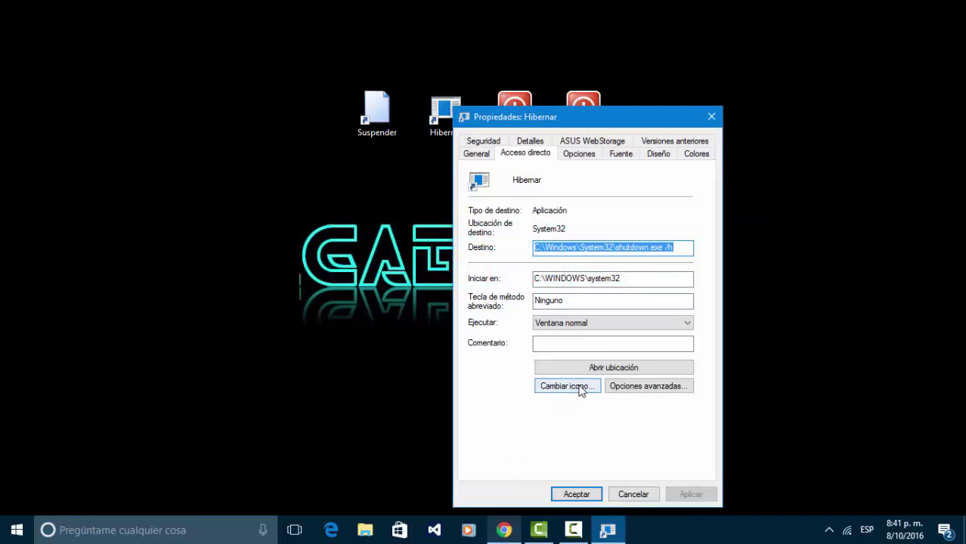
left_click(579, 389)
left_click(595, 272)
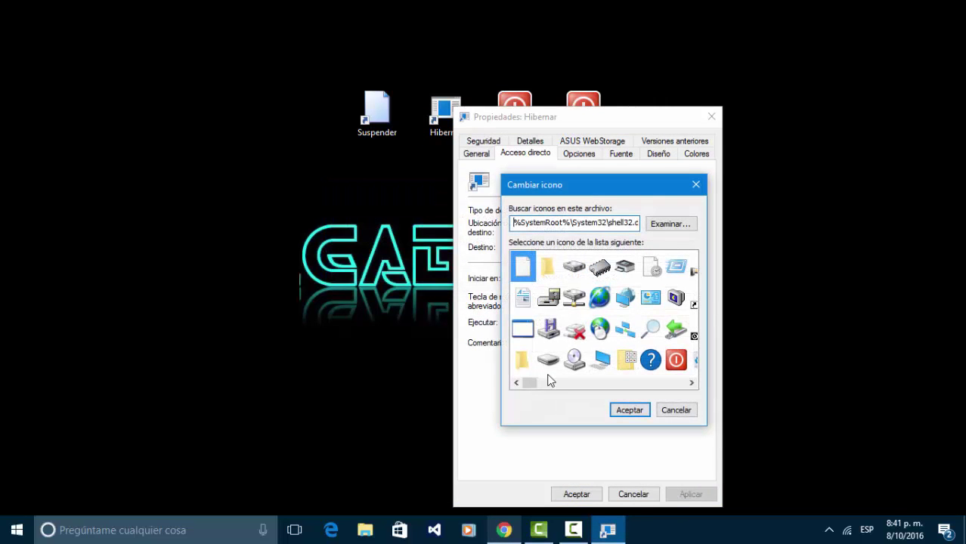
left_click_drag(534, 385, 546, 378)
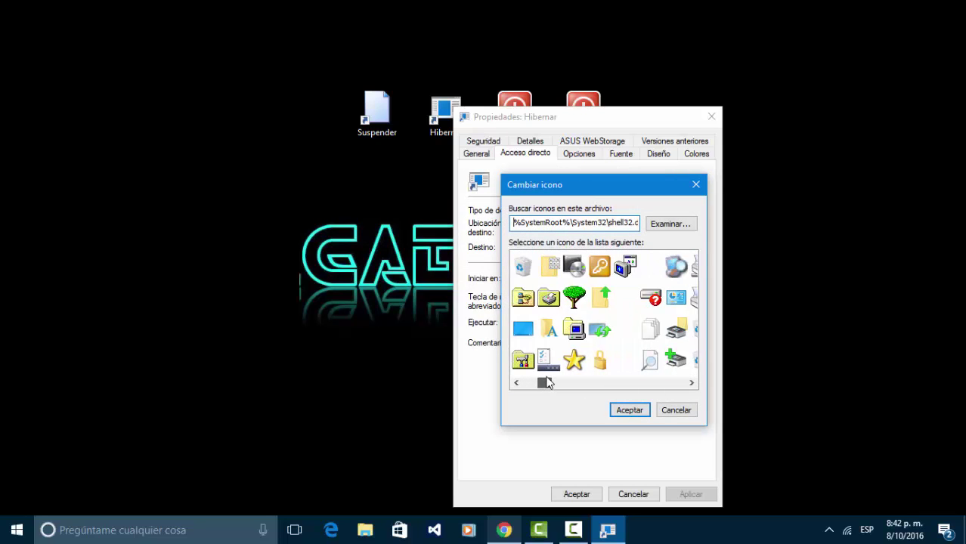
left_click(602, 268)
left_click(634, 411)
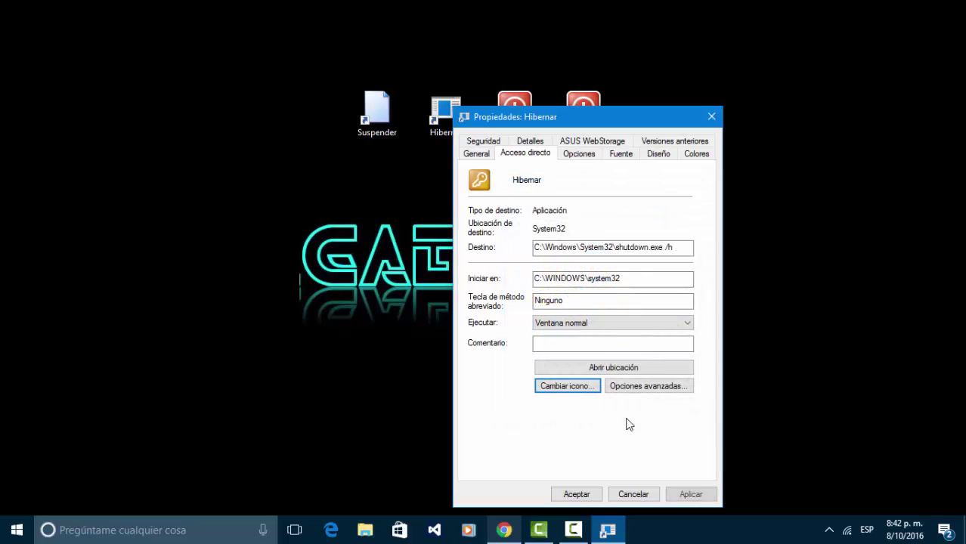
left_click(575, 494)
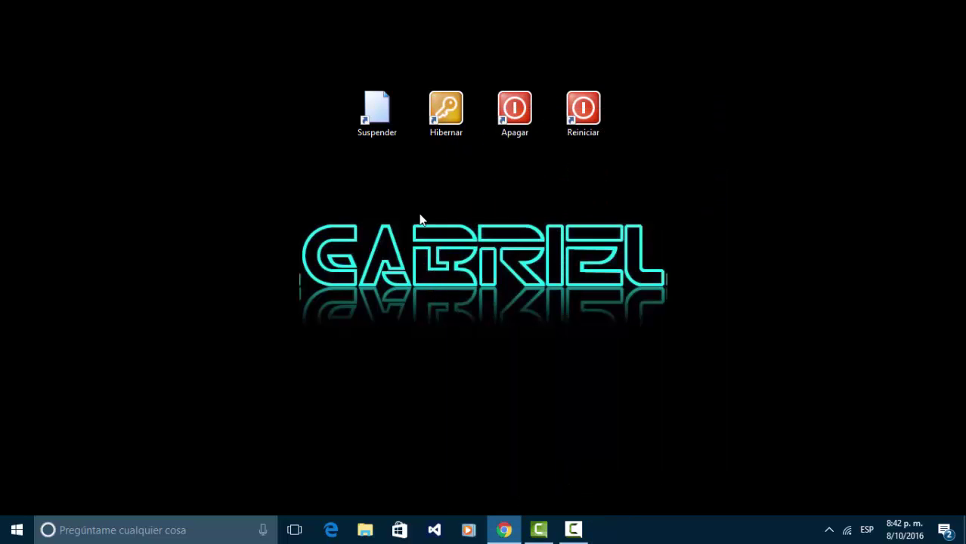
right_click(371, 112)
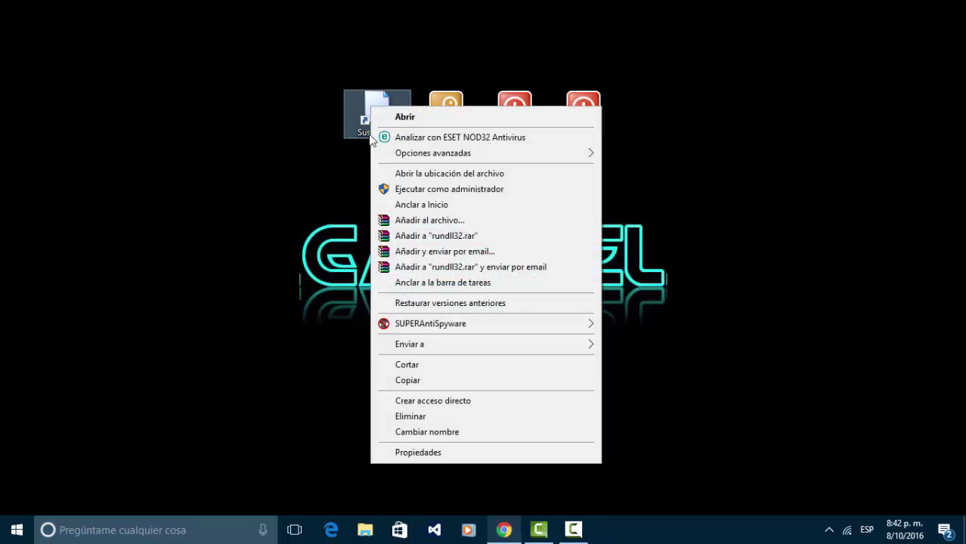
left_click(424, 453)
left_click(483, 386)
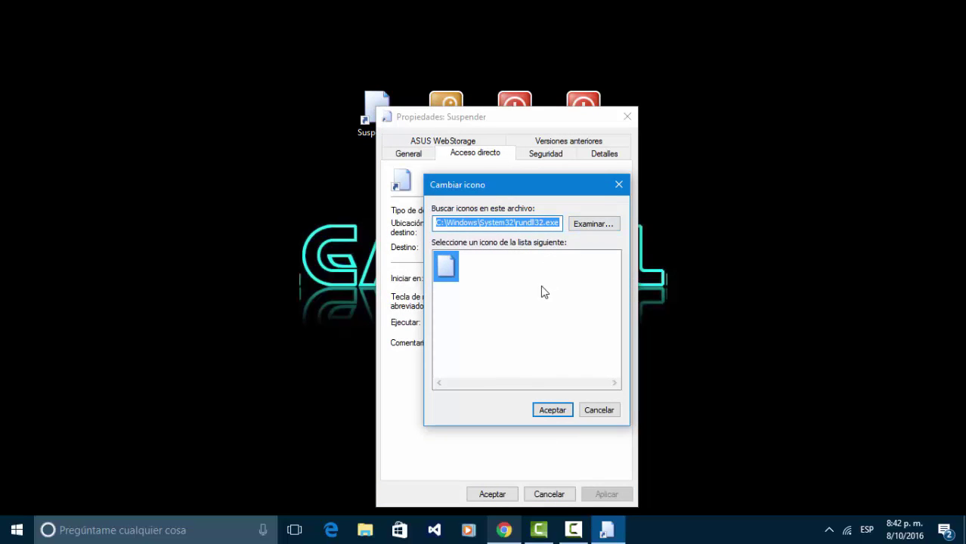
left_click(511, 292)
left_click(583, 411)
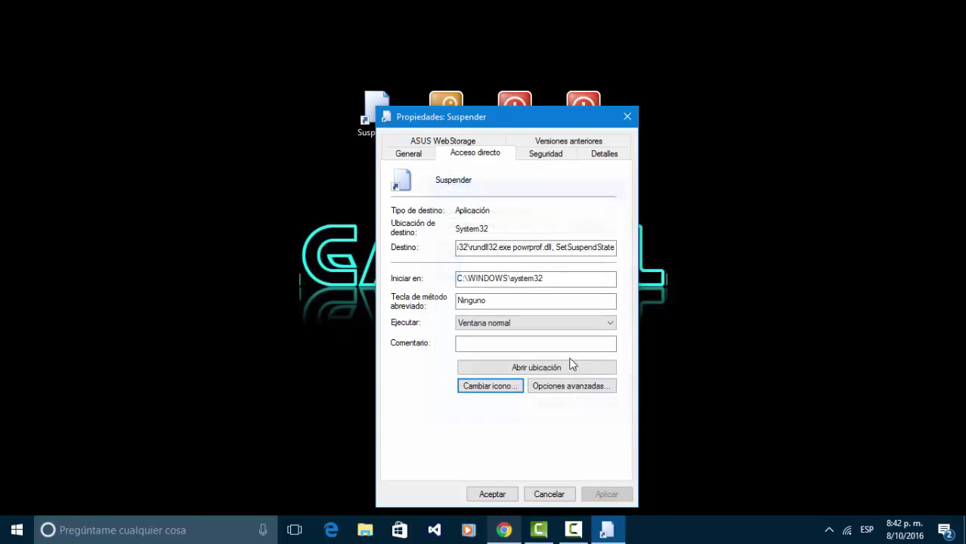
left_click(550, 500)
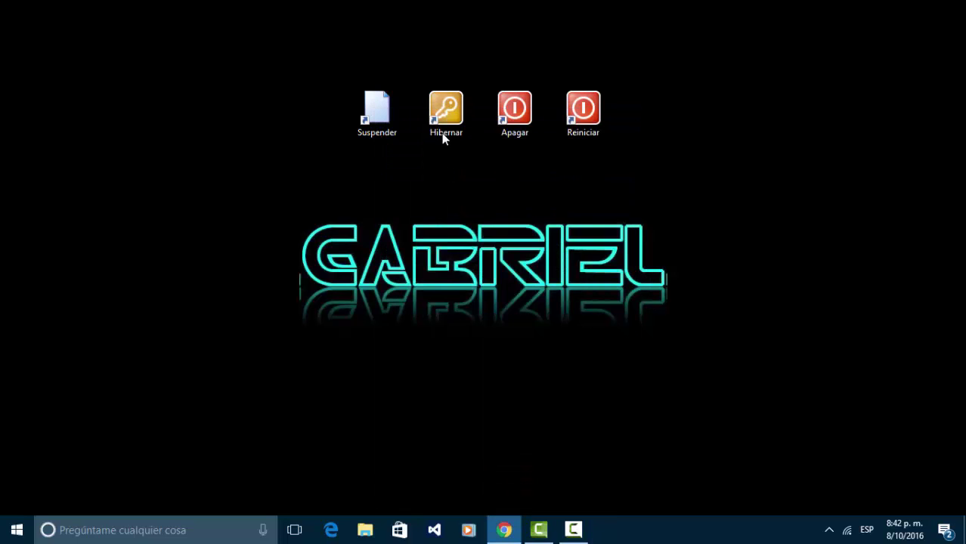
Copy the icon file path %SystemRoot%\System32\shell32.dll from the Hibernar shortcut's icon settings, leaving its properties without changes.
right_click(442, 122)
left_click(492, 466)
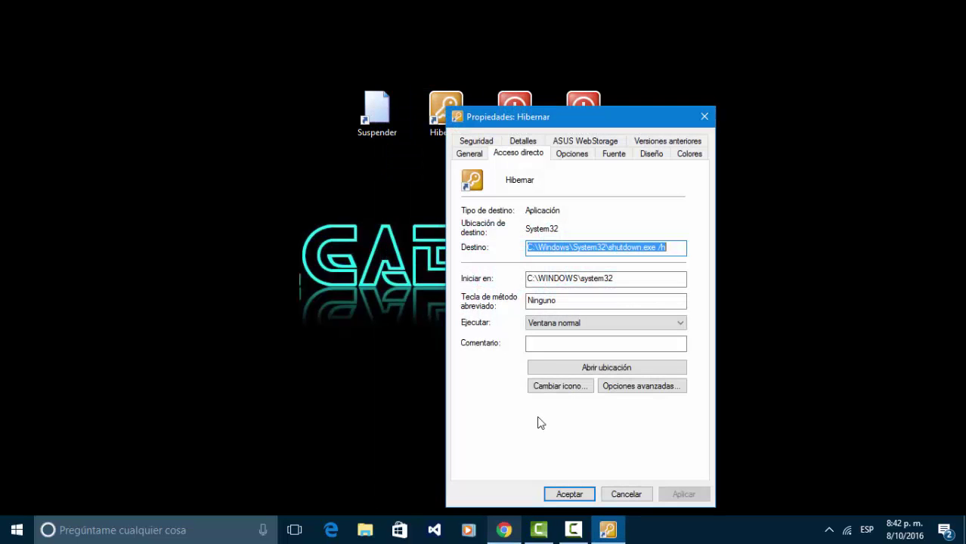
left_click(560, 386)
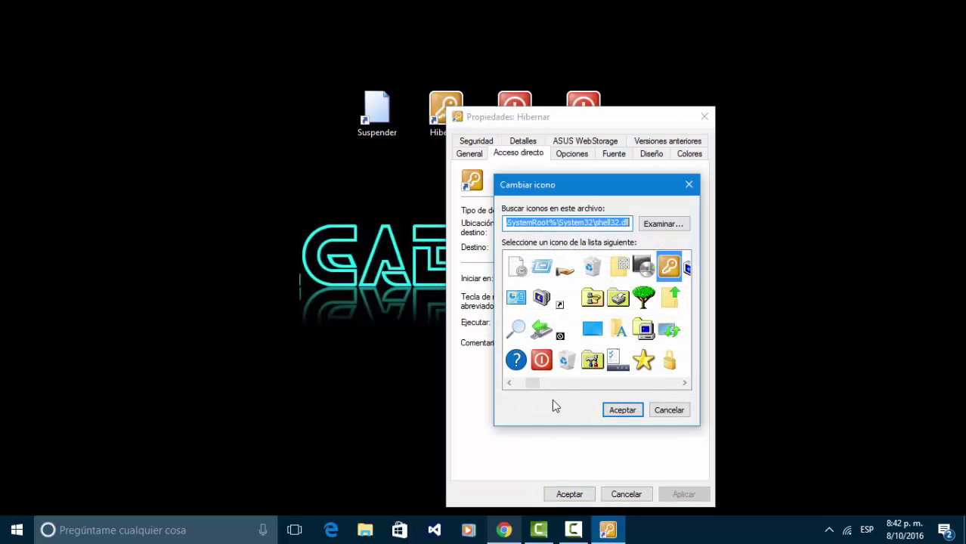
right_click(552, 223)
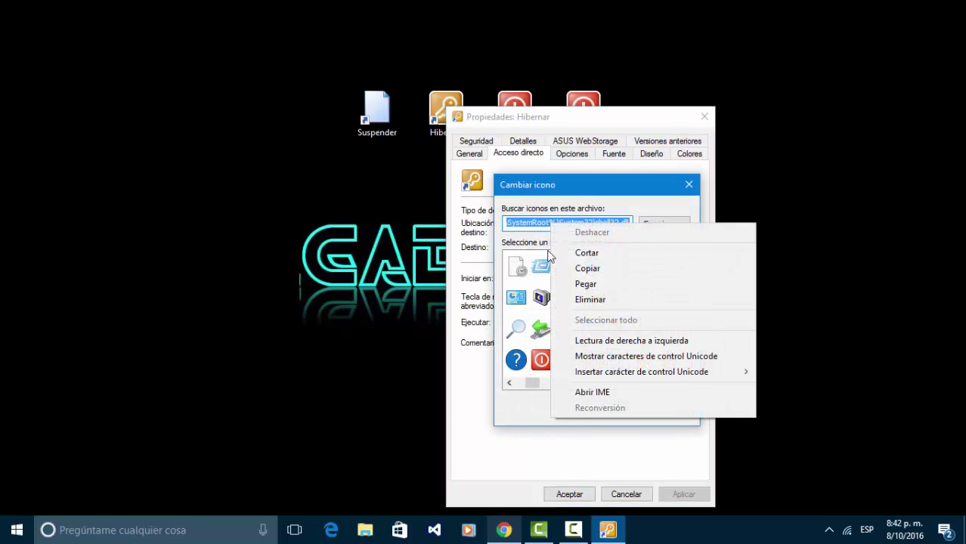
left_click(586, 268)
left_click(668, 409)
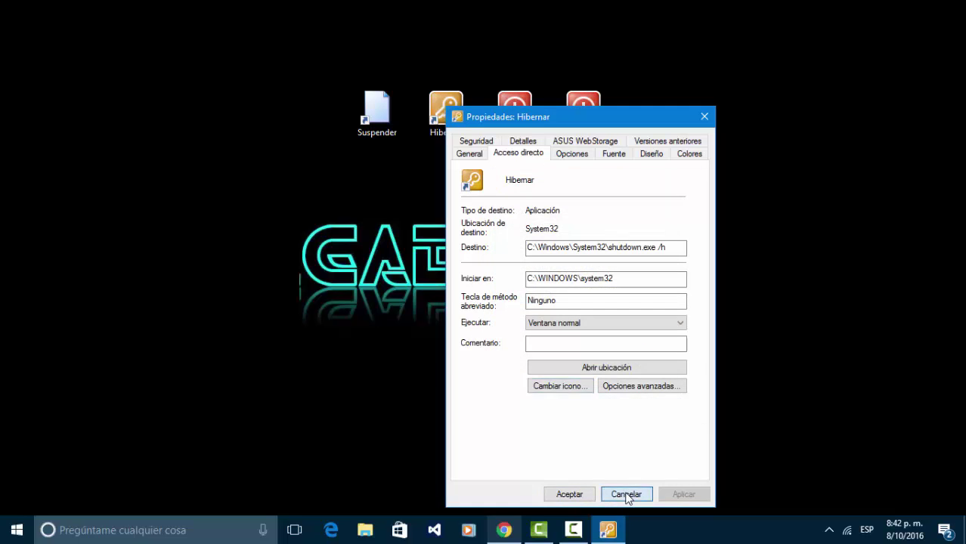
left_click(627, 492)
Load the icons of %SystemRoot%\System32\shell32.dll for the Suspender shortcut and apply the yellow warning triangle as its icon.
right_click(382, 127)
left_click(428, 469)
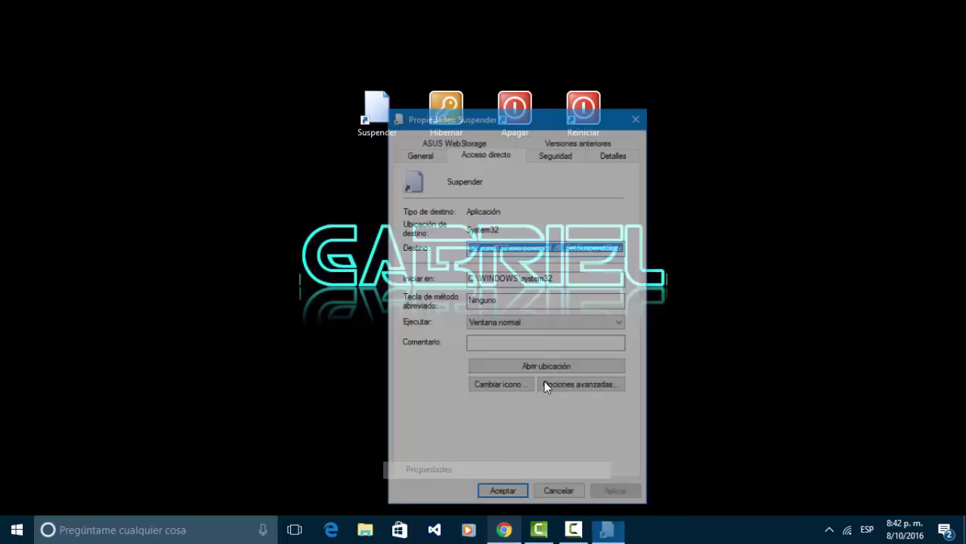
left_click(501, 386)
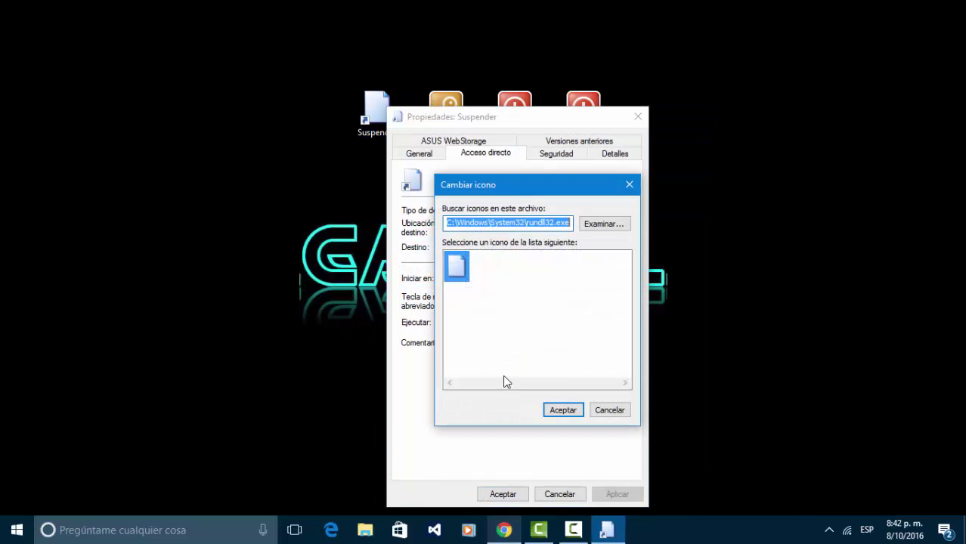
type("%SystemRoot%\\System32\\shell32.dll")
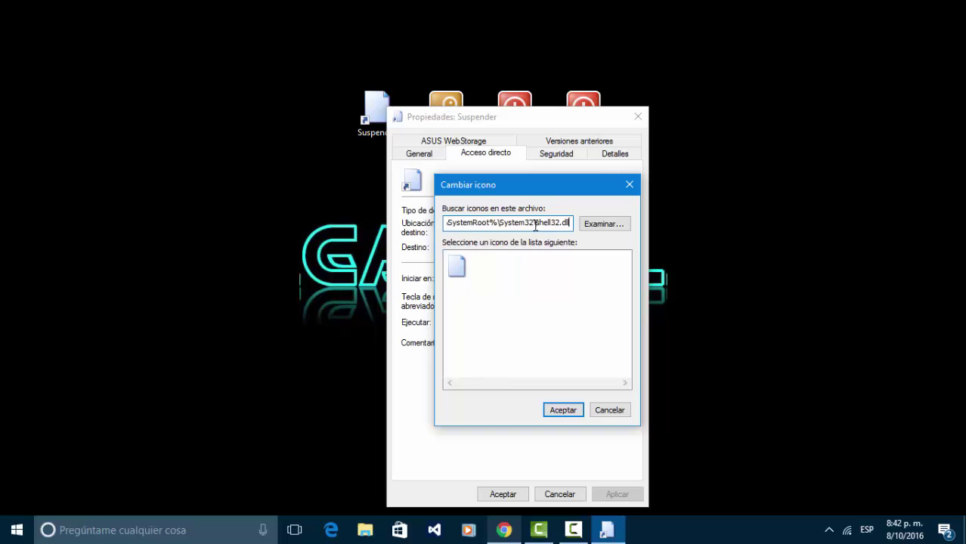
left_click(571, 294)
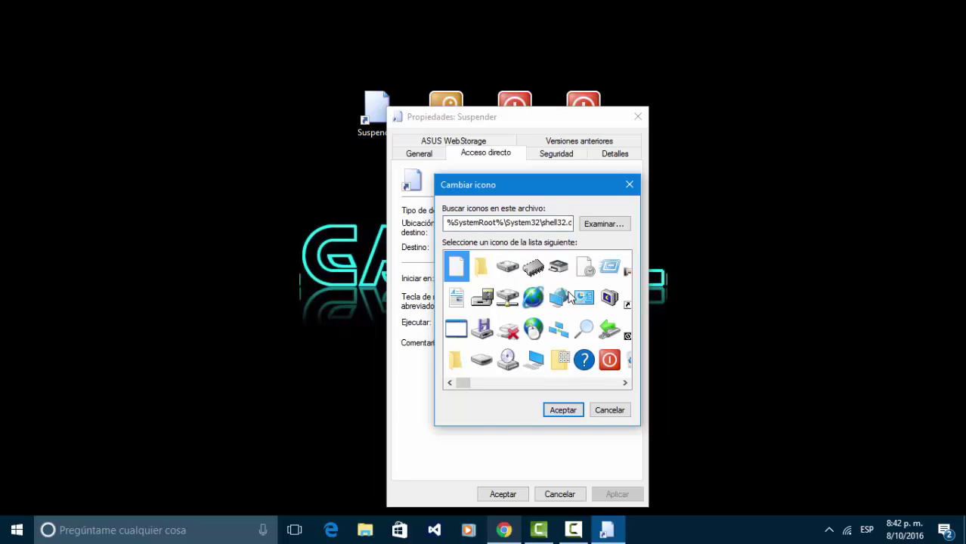
left_click_drag(461, 381, 497, 383)
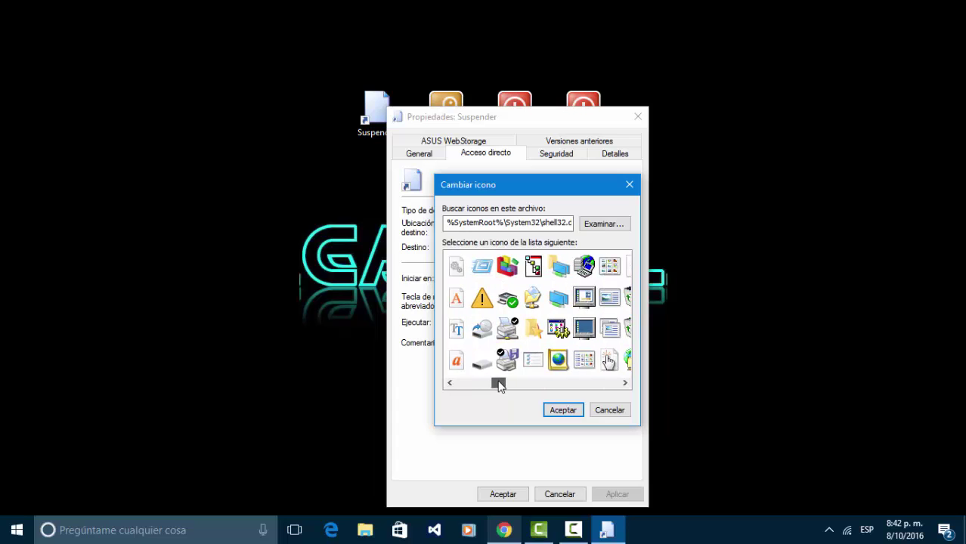
left_click(482, 300)
left_click(562, 409)
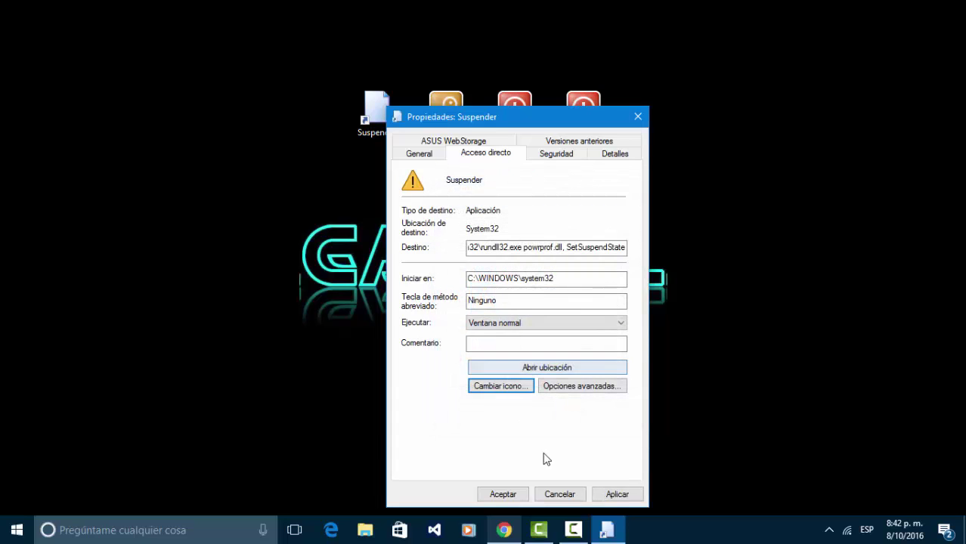
left_click(614, 494)
left_click(500, 494)
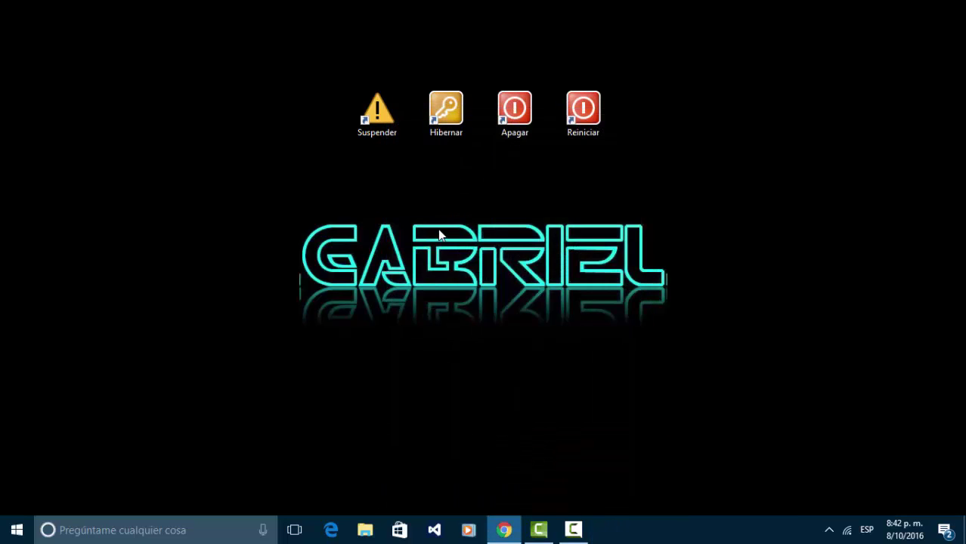